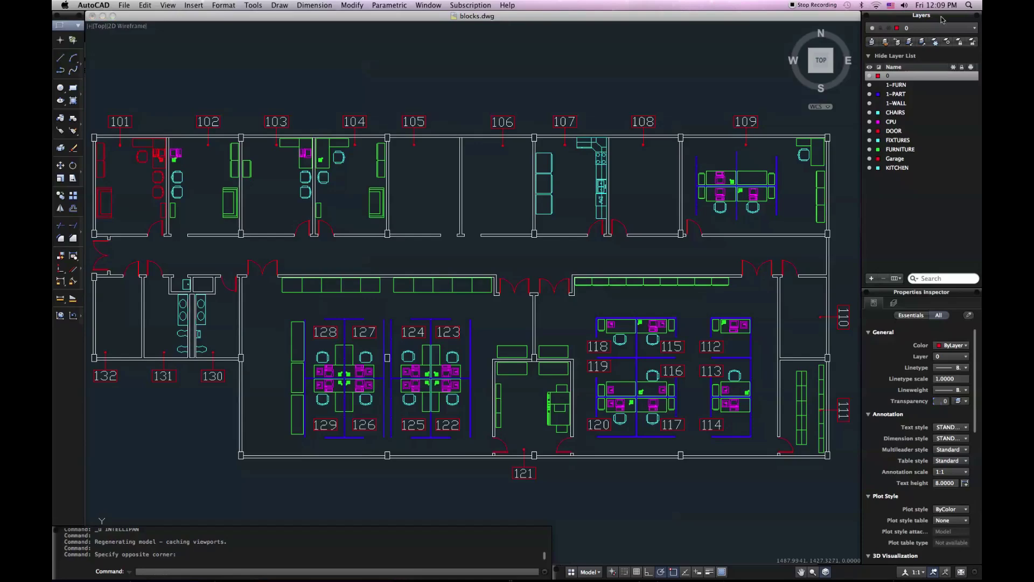
- Undock the Layers palette so it floats over the floor plan
drag(942, 20, 341, 70)
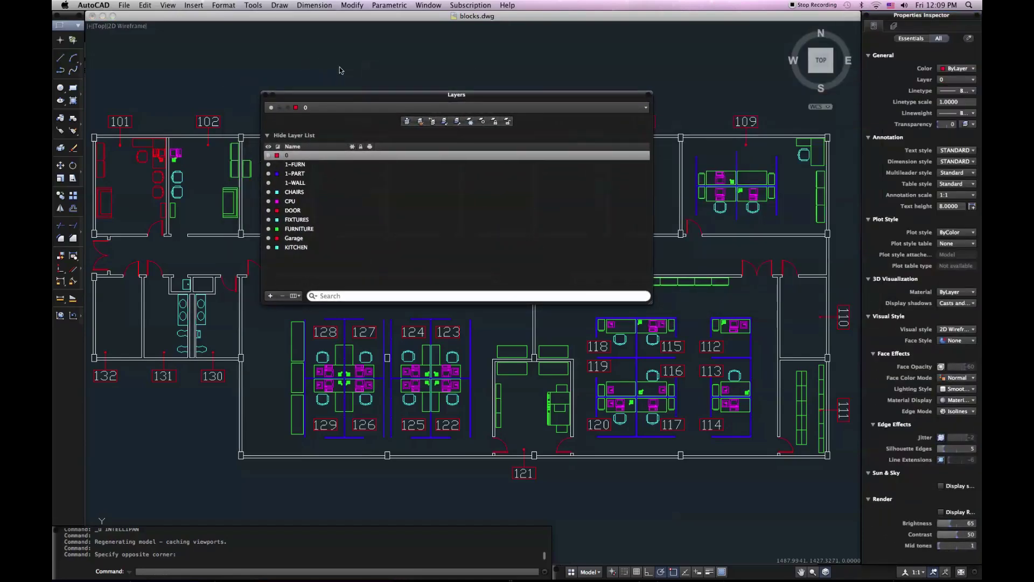
- Add a Lineweight column to the layer list and select the FIXTURES layer to inspect it
click(299, 299)
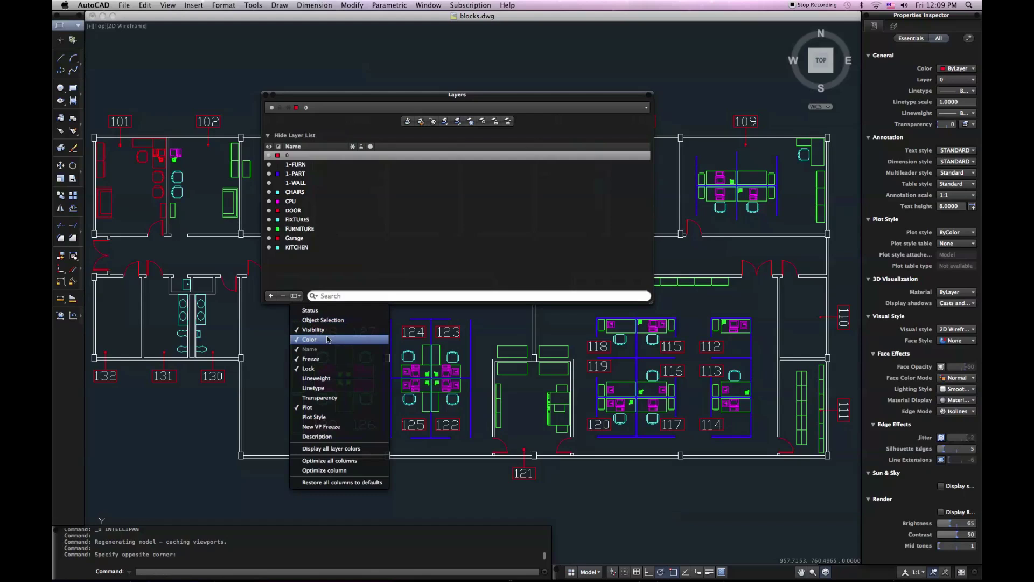
click(340, 378)
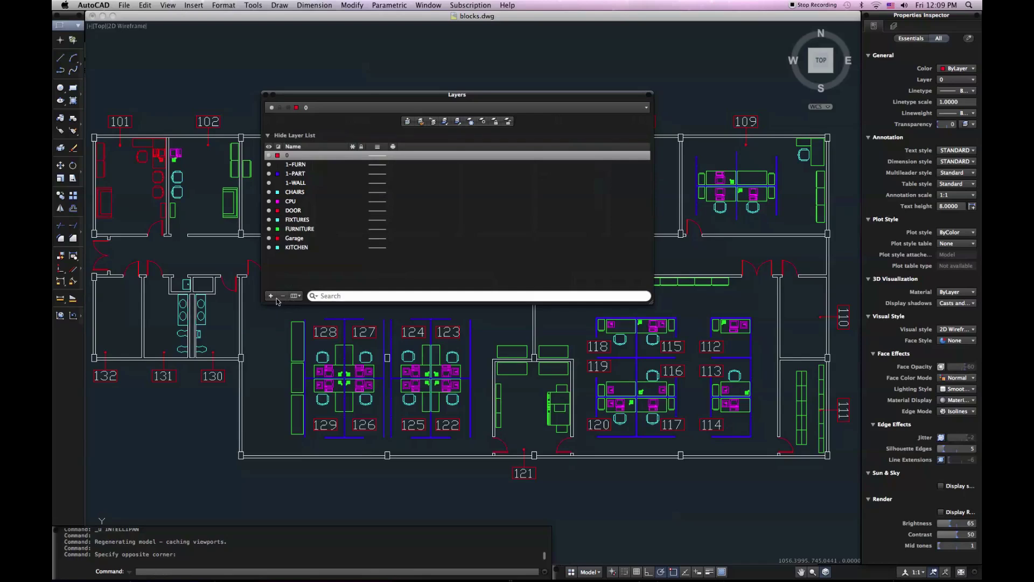
click(296, 219)
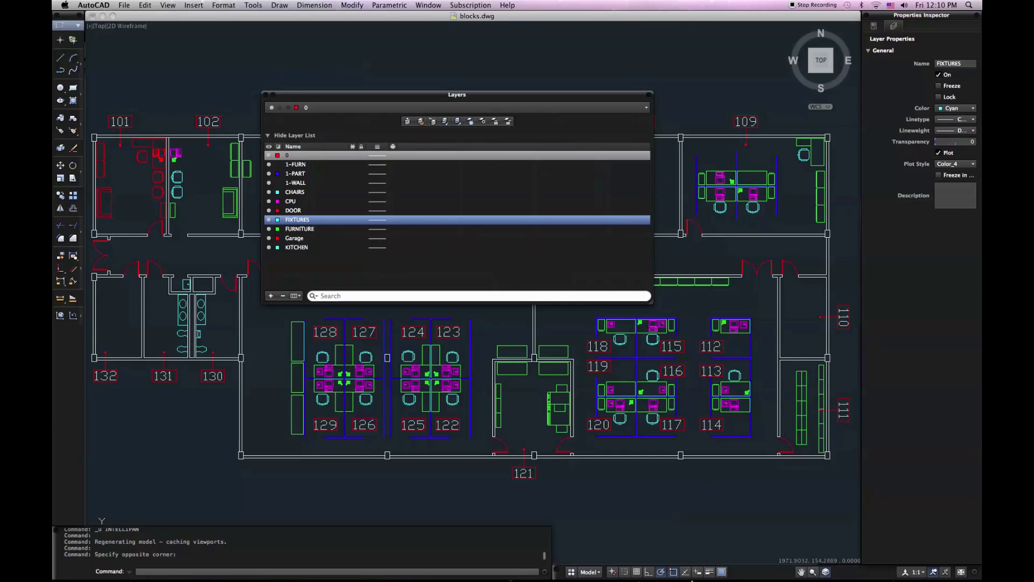
click(599, 573)
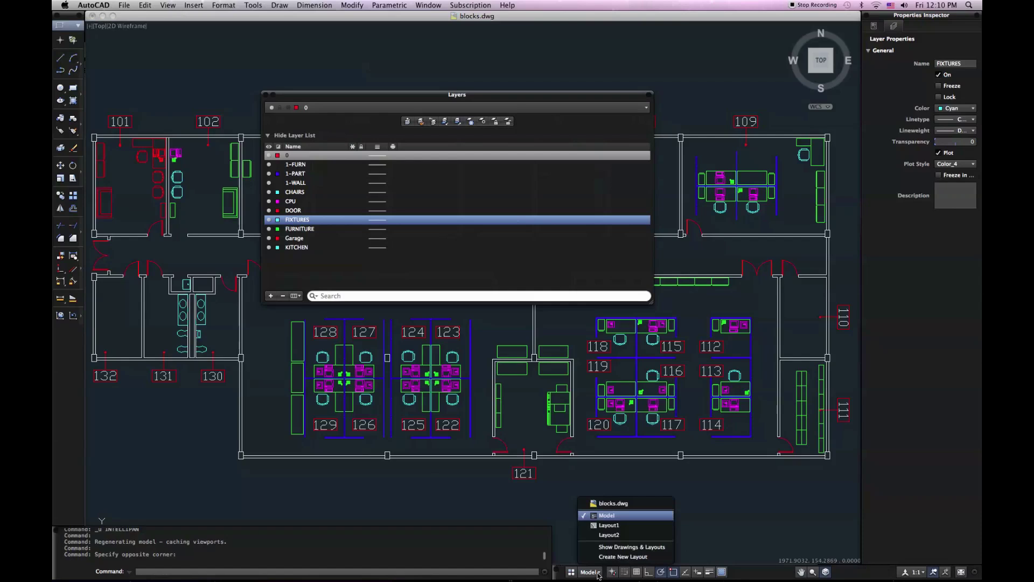
click(608, 529)
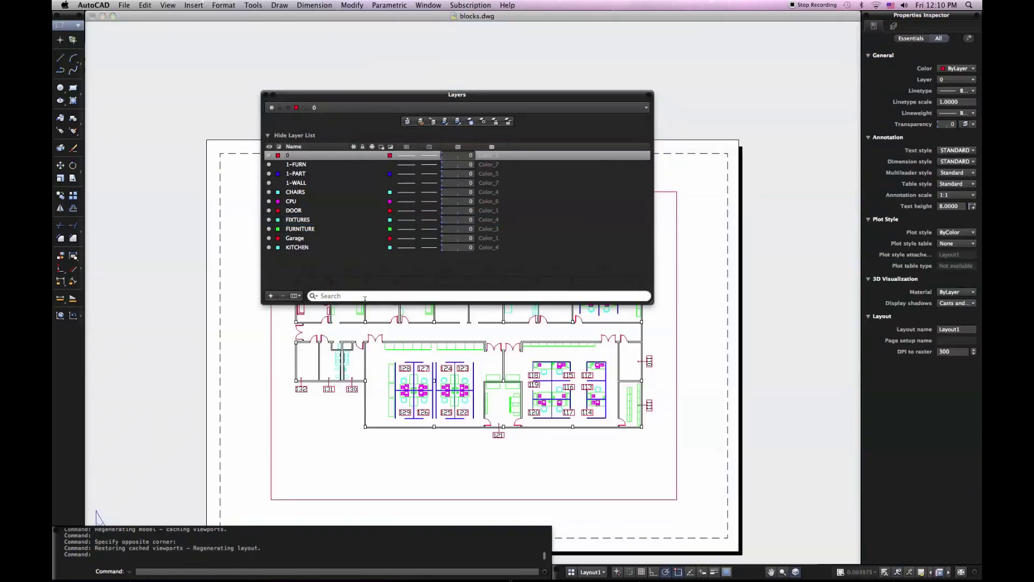
click(298, 296)
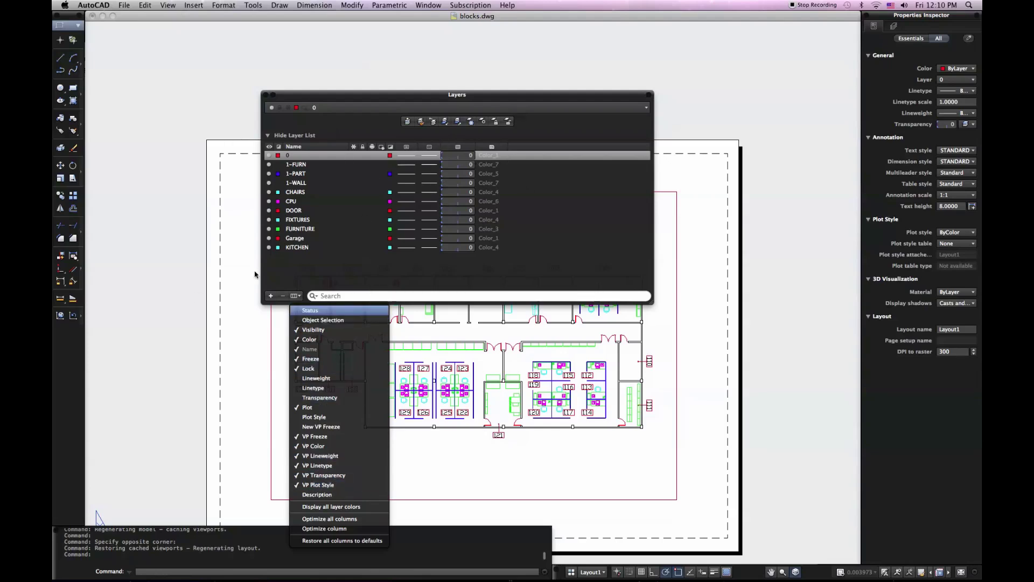
click(248, 284)
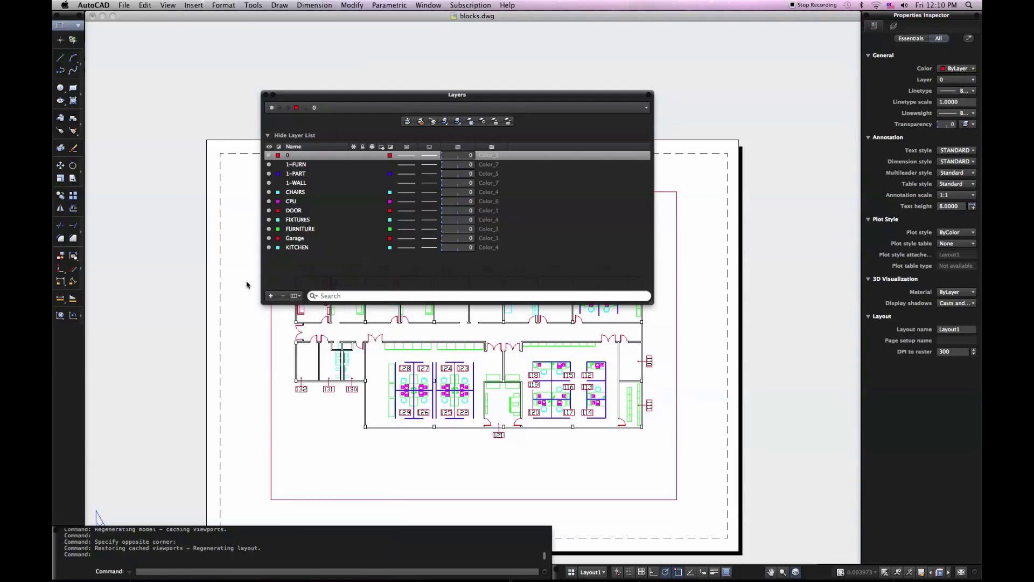
click(603, 573)
- Return to Model space, window-select objects near room 129, clear it, and redock the Layers palette
click(607, 515)
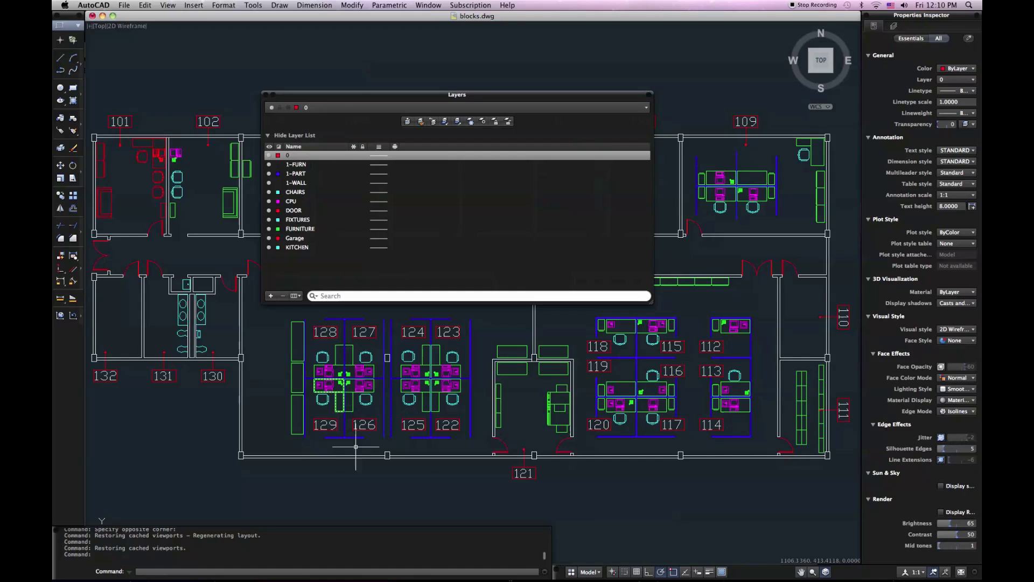
click(333, 445)
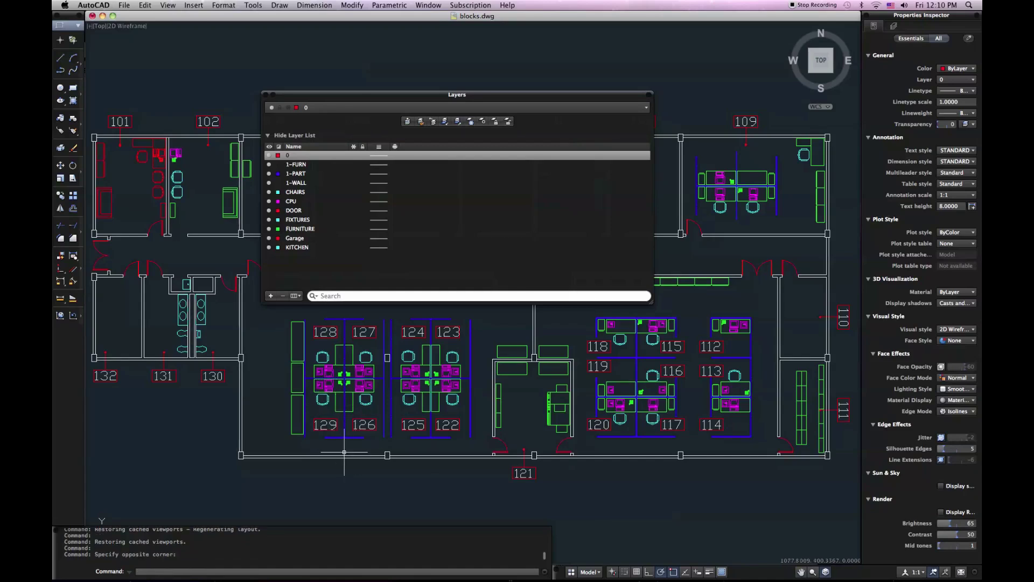
click(288, 414)
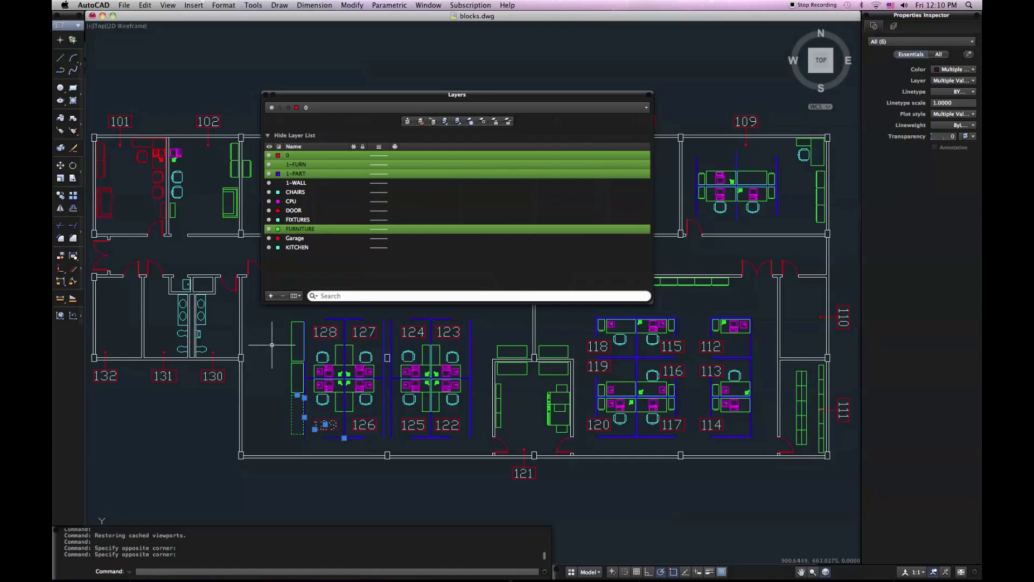
key(Escape)
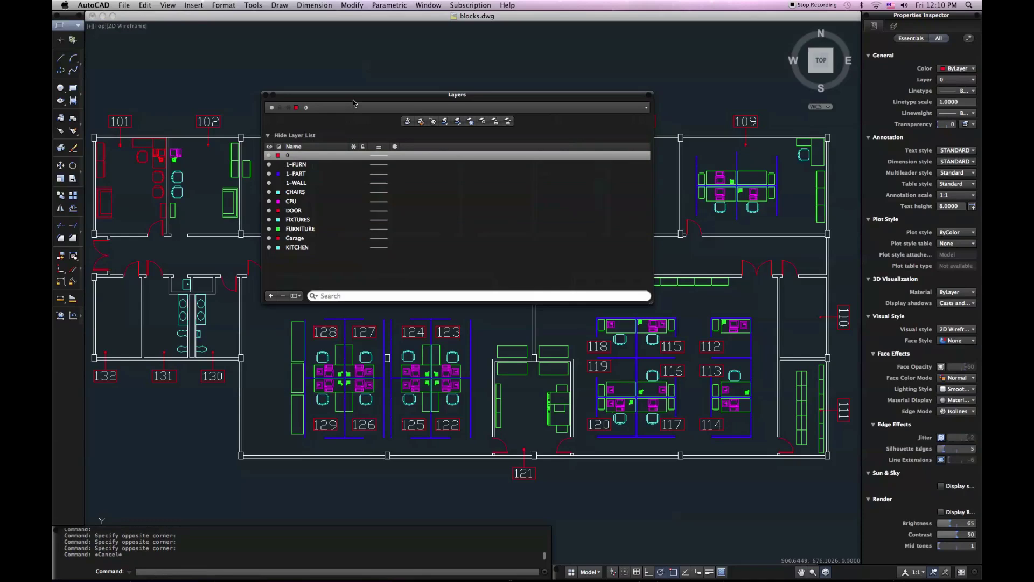
mouse_move(354, 97)
mouse_down()
mouse_move(701, 120)
mouse_move(959, 167)
mouse_move(864, 154)
mouse_up()
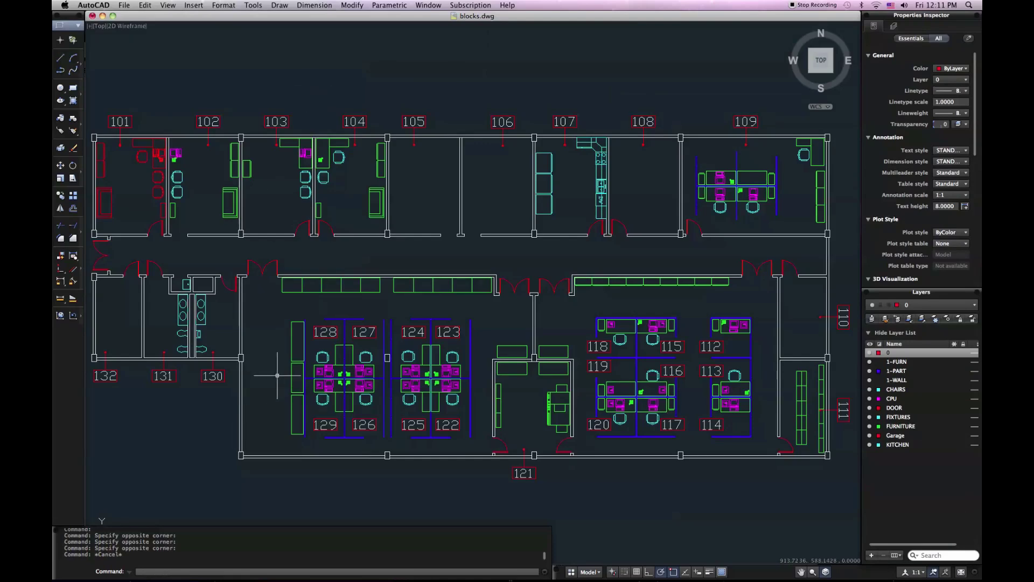
mouse_move(280, 386)
middle_down()
mouse_move(284, 302)
mouse_move(298, 284)
middle_up()
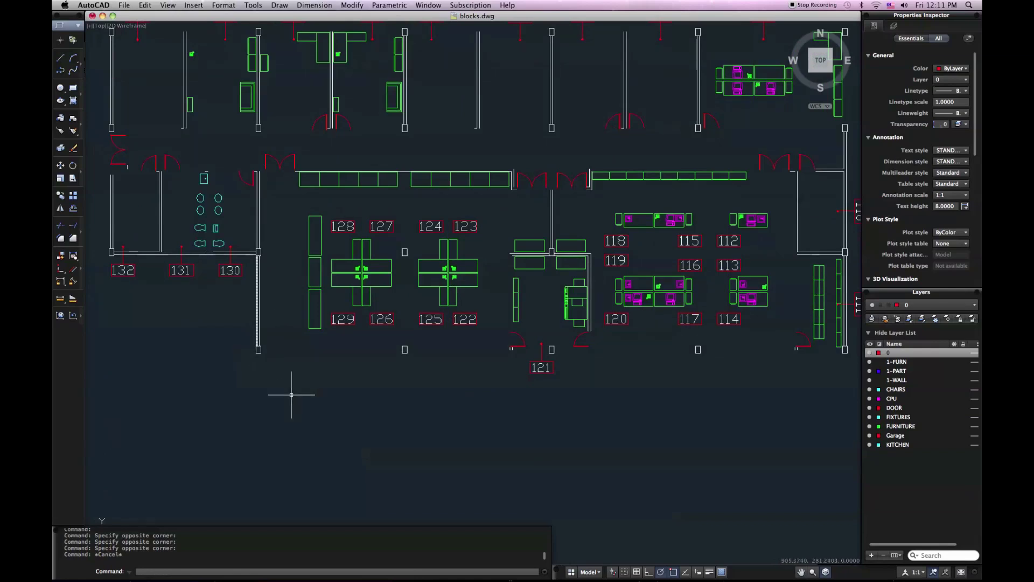
scroll(342, 350, up, 2)
scroll(342, 351, down, 2)
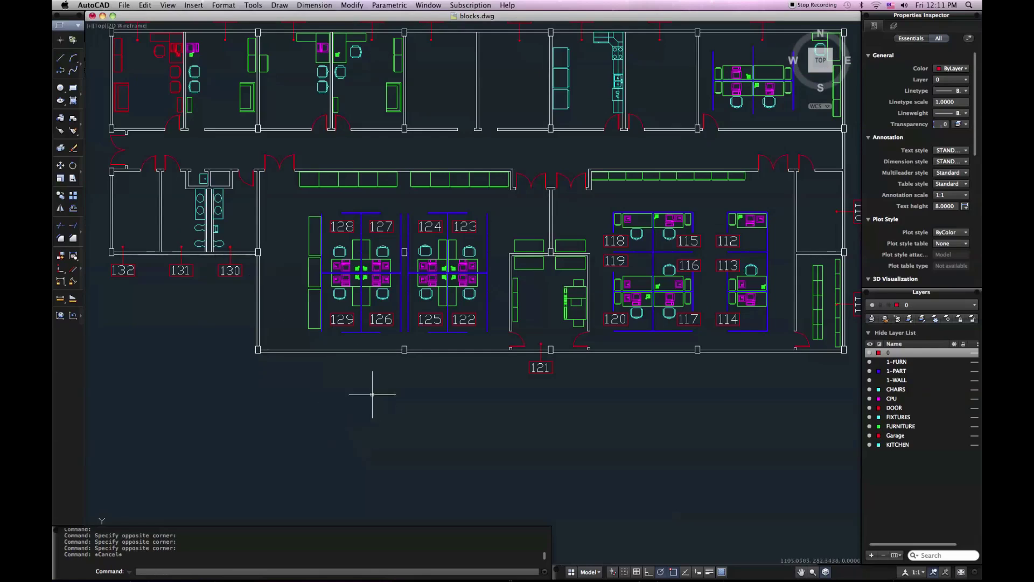
drag(373, 387, 217, 450)
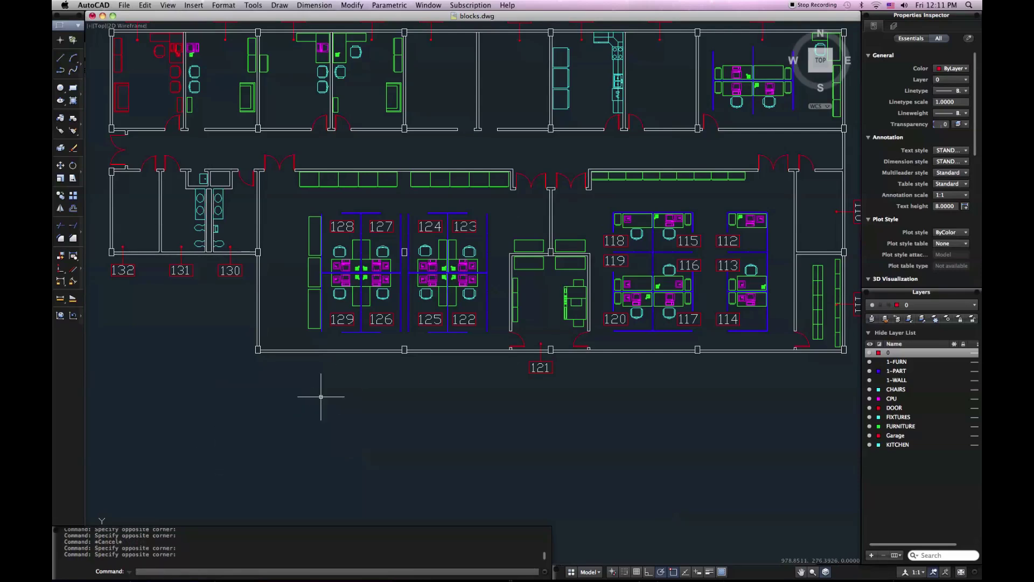
click(219, 434)
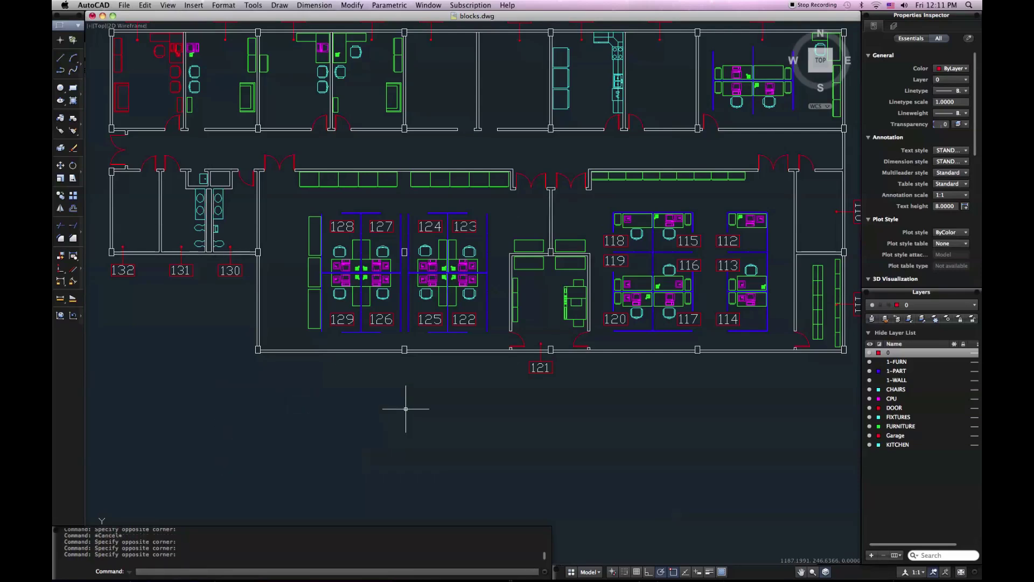
click(200, 380)
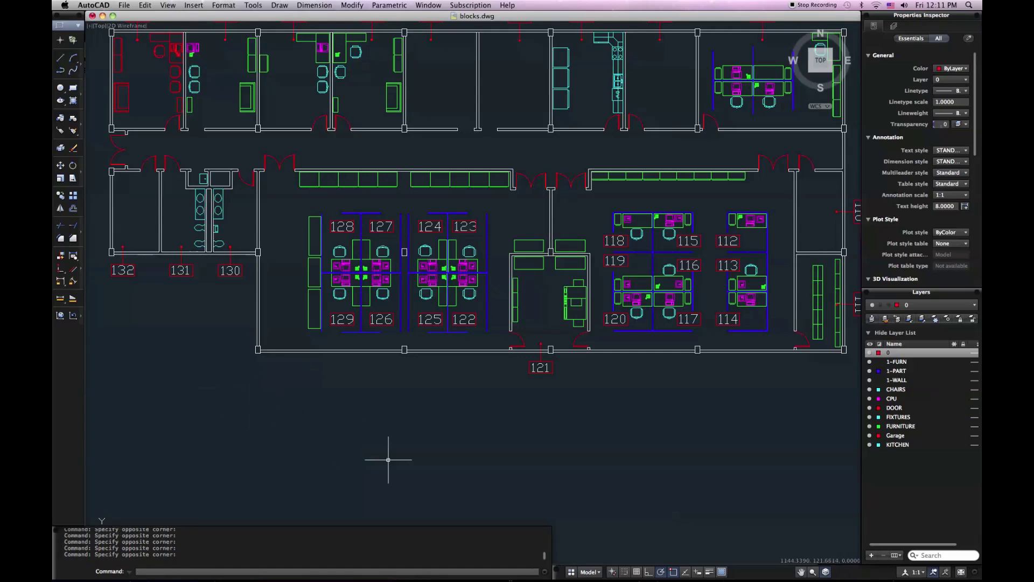
click(391, 380)
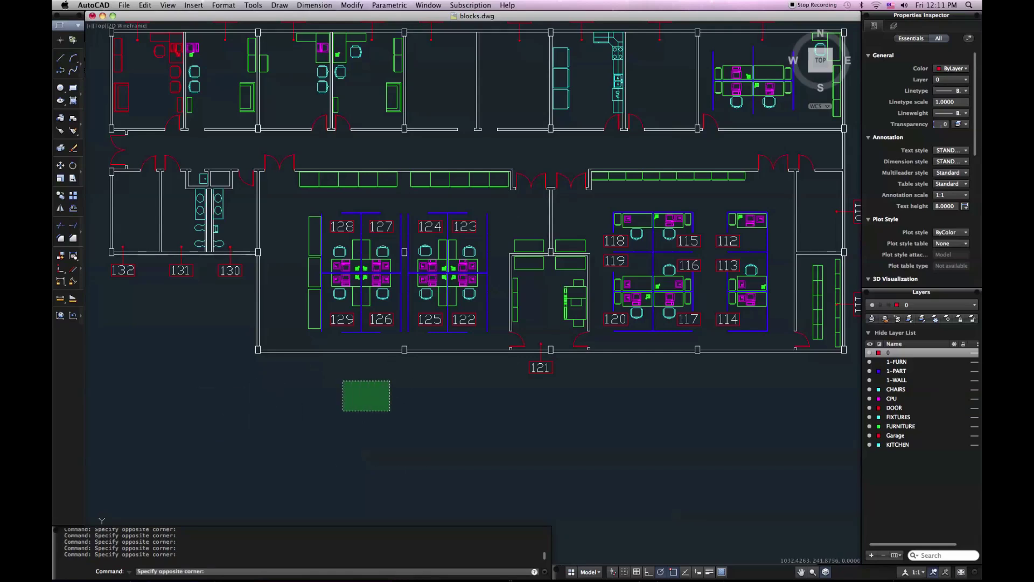
click(147, 481)
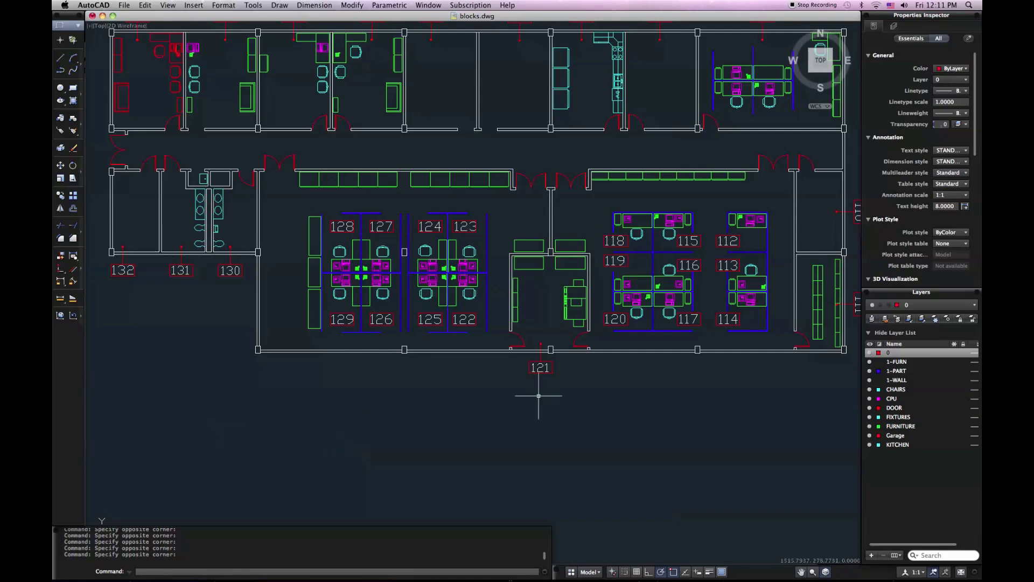
- Turn off 'Click and drag to start selection' in Cursor & Selection, then test a click-click window
click(124, 5)
mouse_move(106, 4)
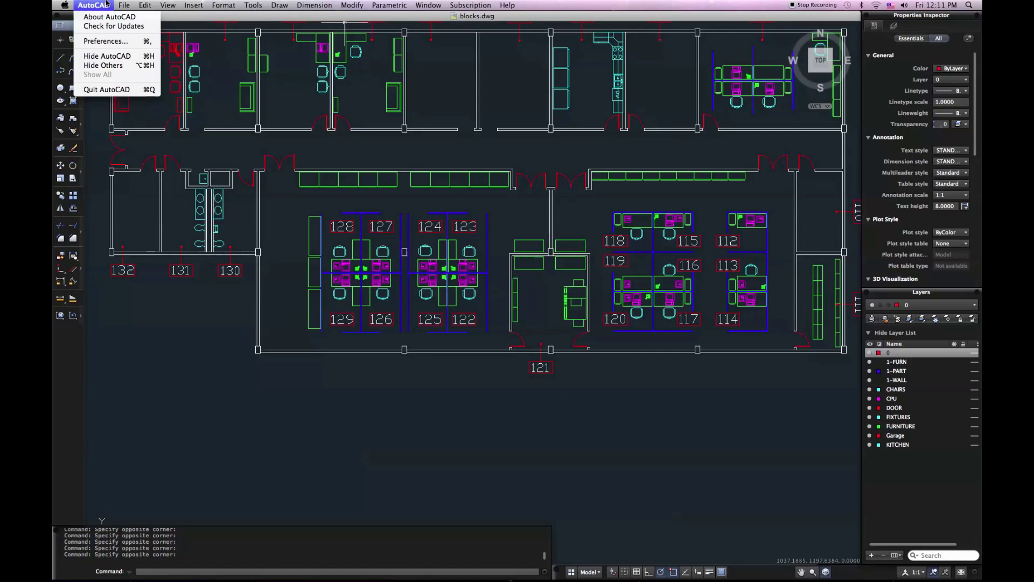
click(108, 40)
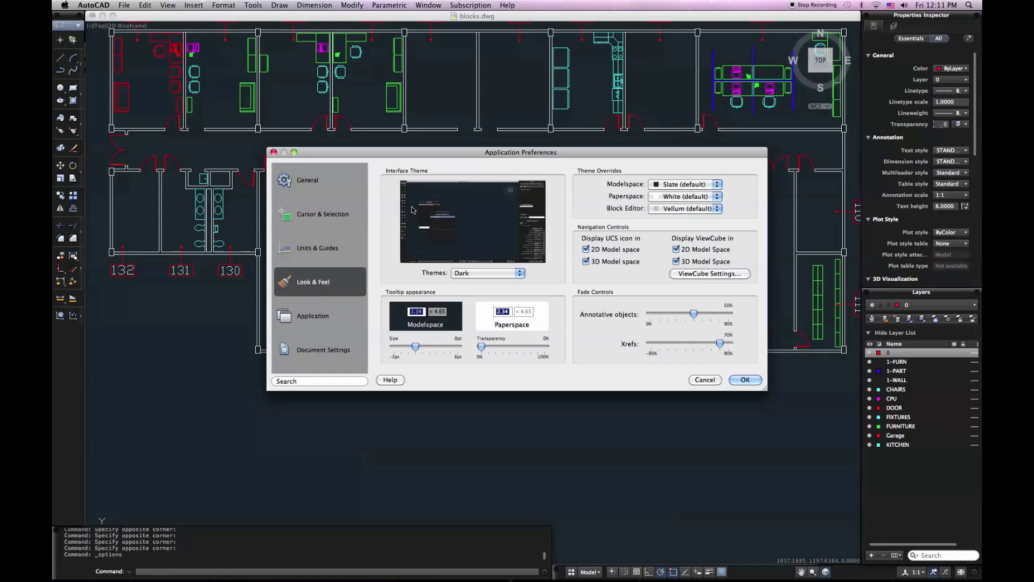
click(331, 217)
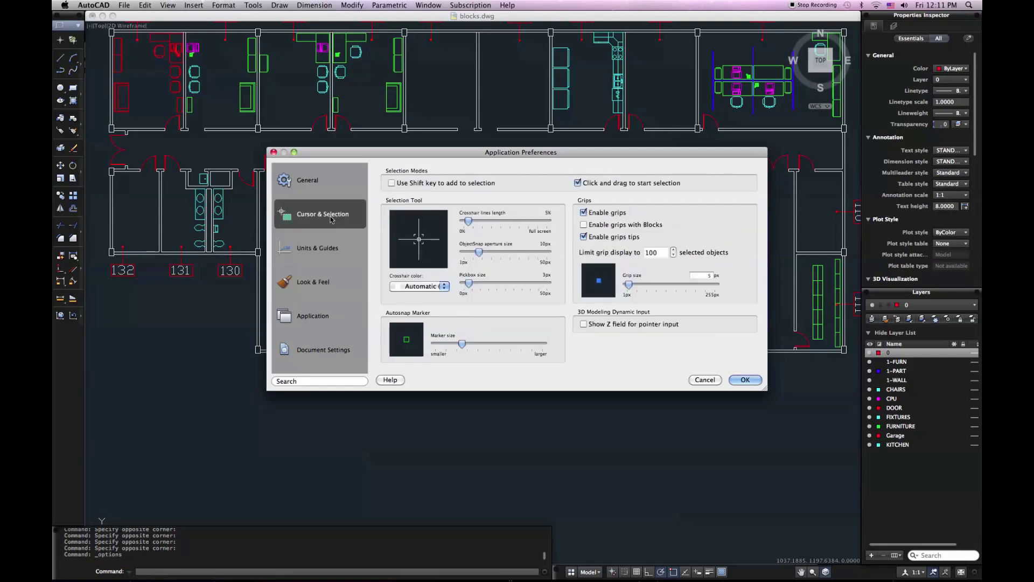
click(577, 184)
click(745, 379)
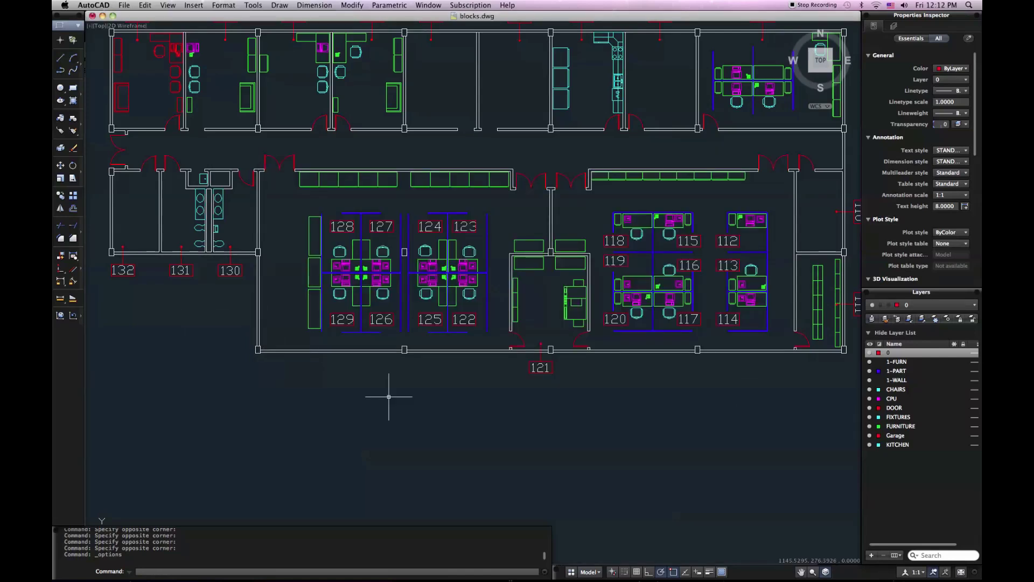
click(449, 391)
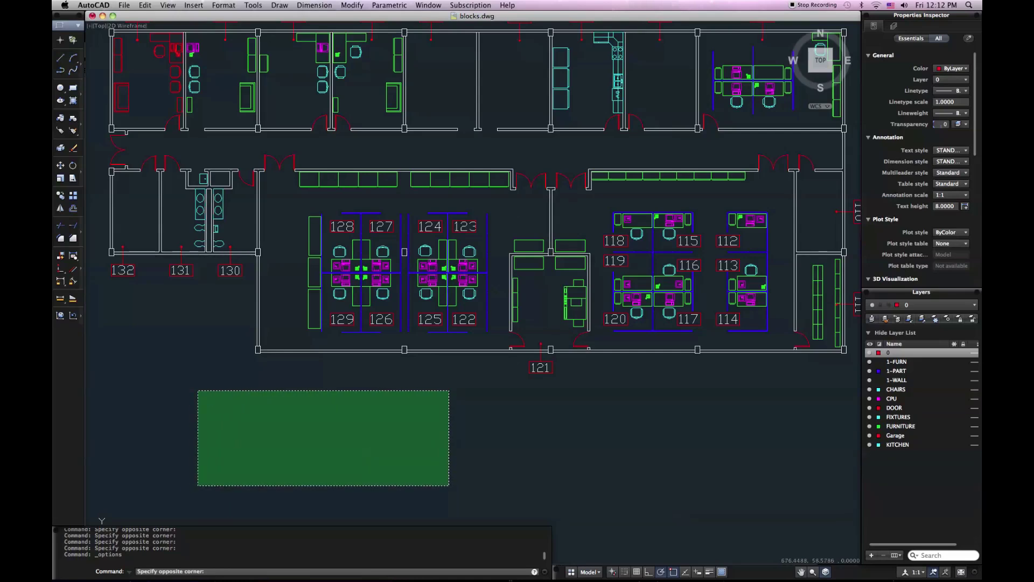
click(199, 486)
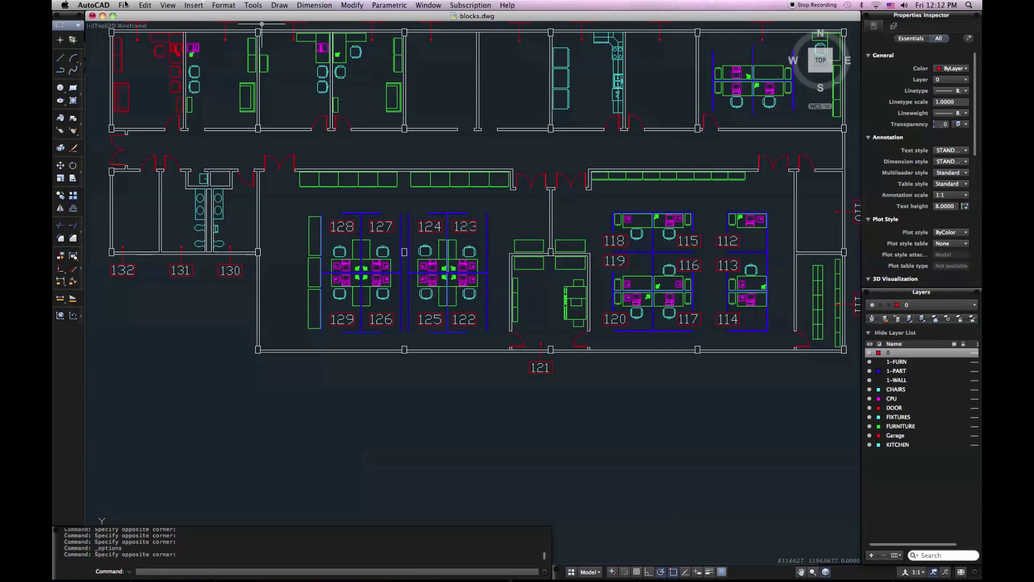
- Switch the interface theme to Light in Look & Feel preferences
click(93, 4)
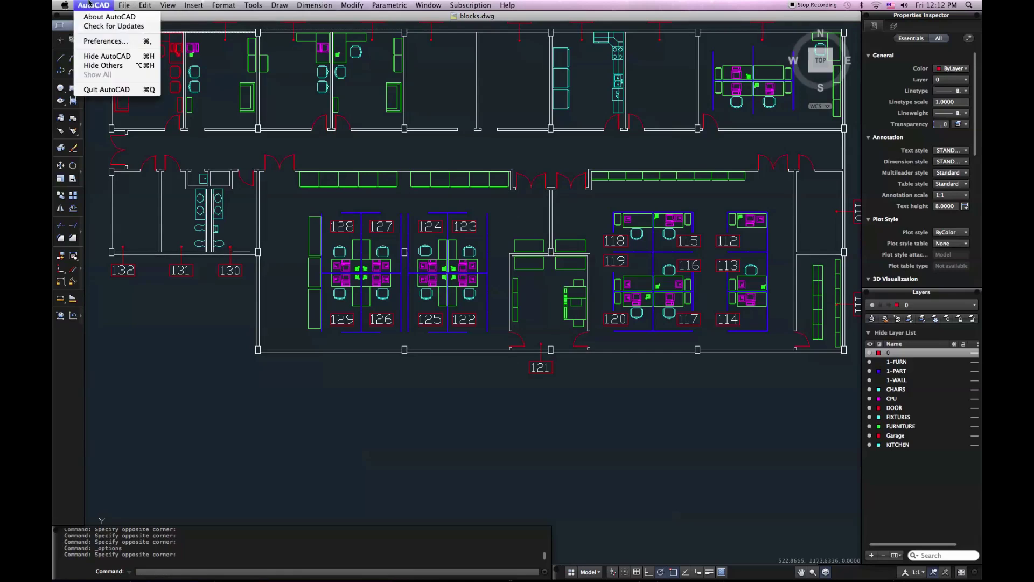
click(106, 41)
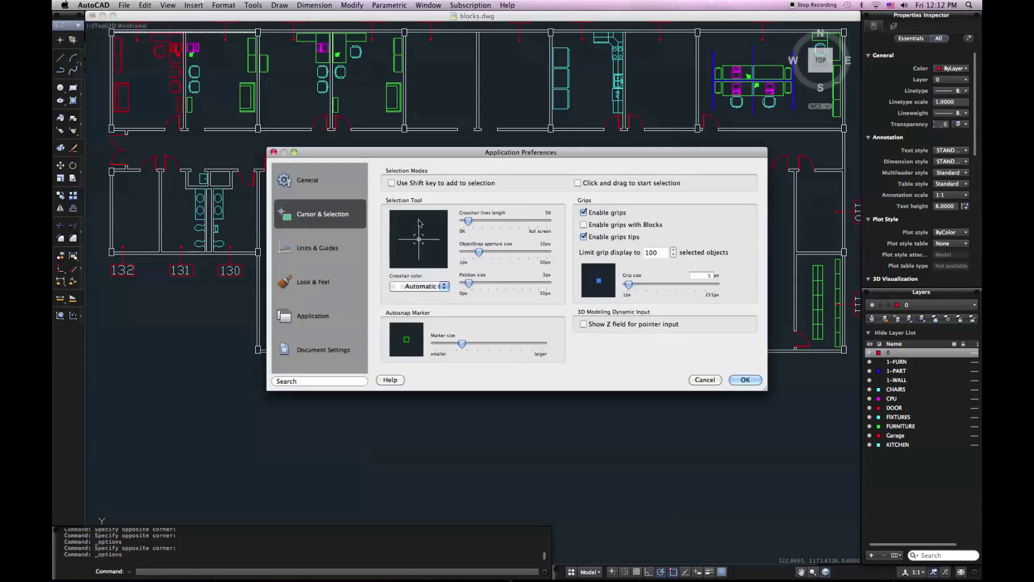
click(326, 282)
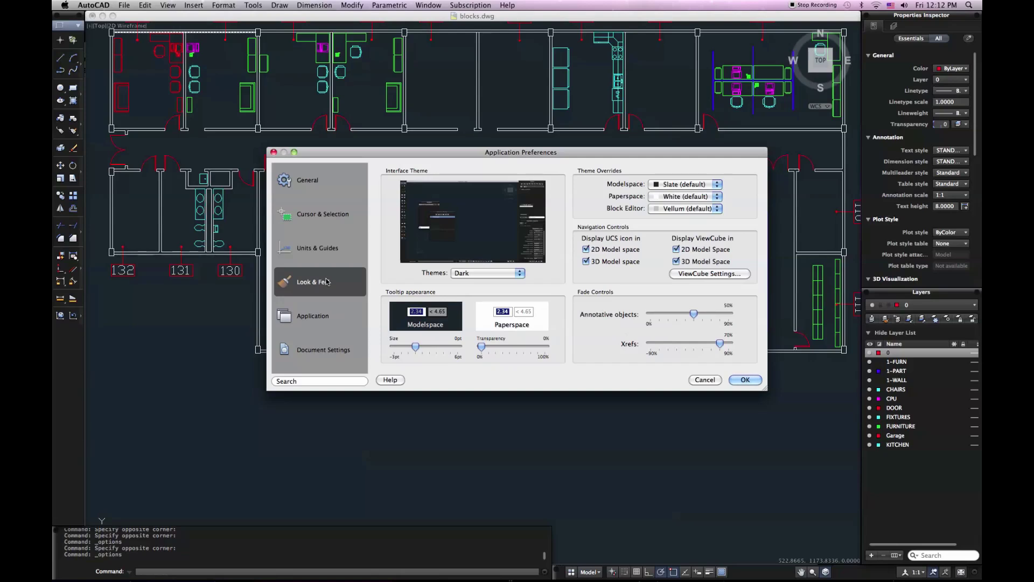
click(520, 274)
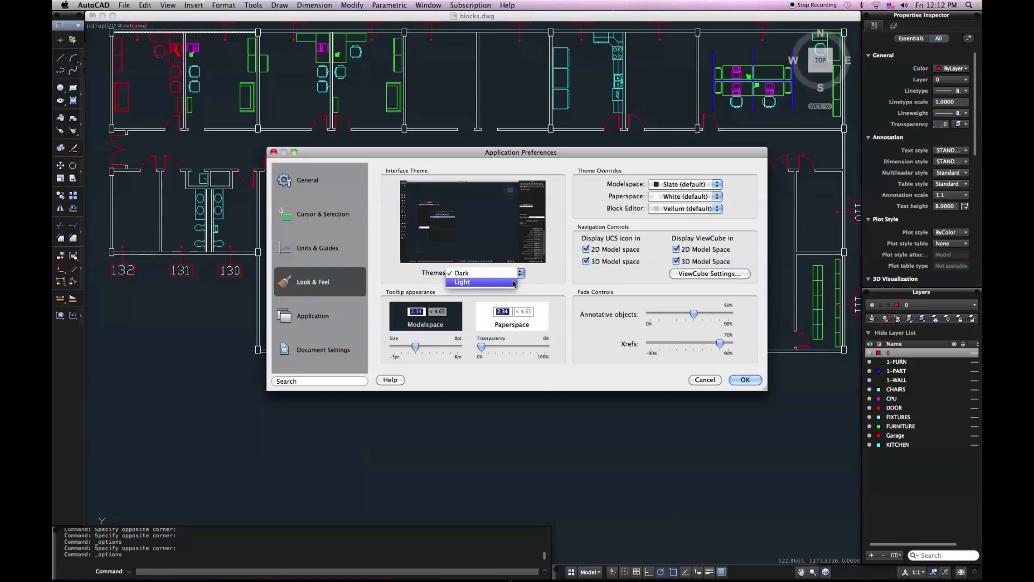
click(518, 285)
click(745, 380)
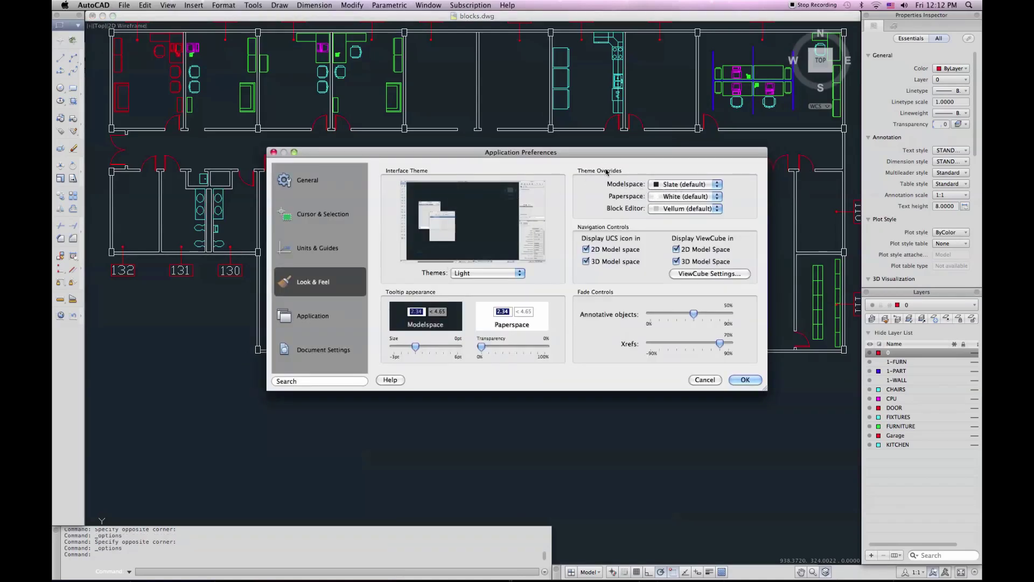
- Make the modelspace background White and confirm the change
click(670, 186)
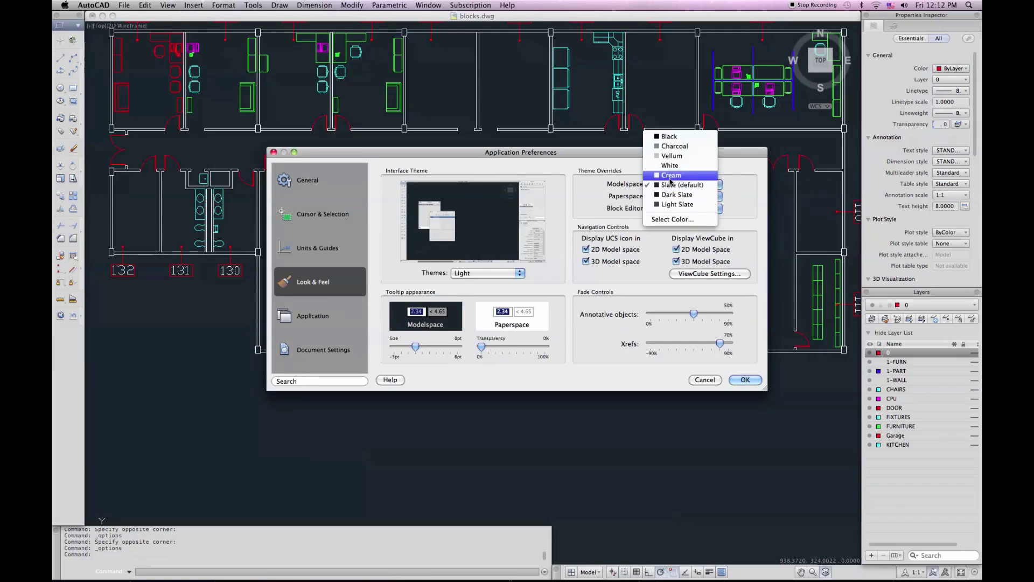
click(670, 165)
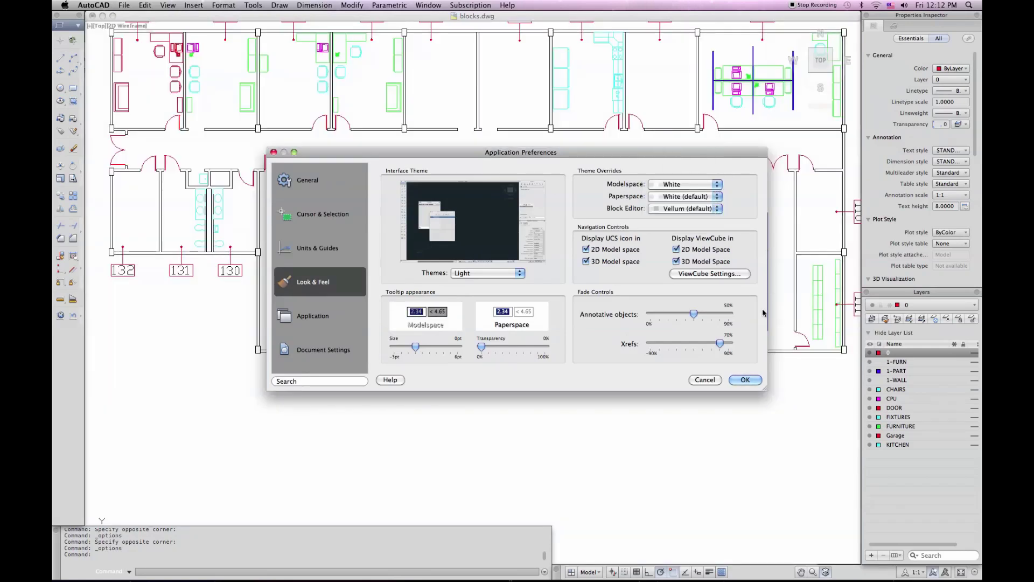
click(745, 380)
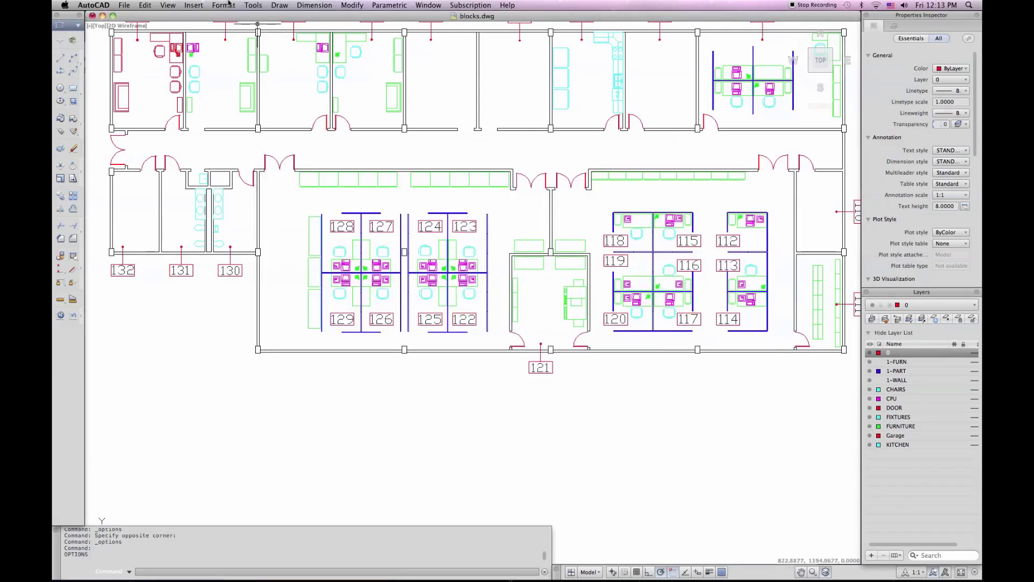
scroll(320, 206, down, 3)
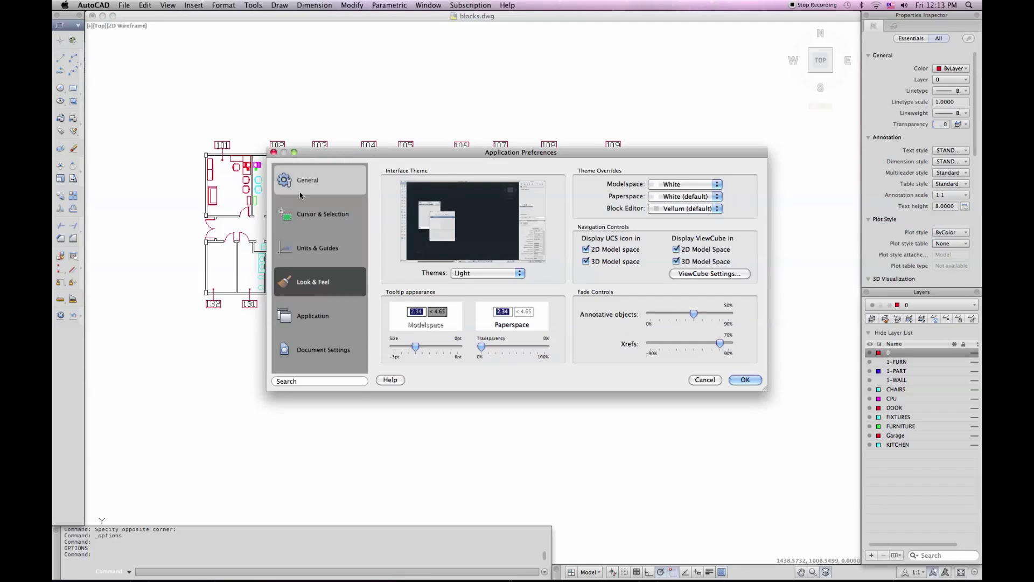
- Review the General, Application and Document Settings preference panes, then close with OK
click(316, 181)
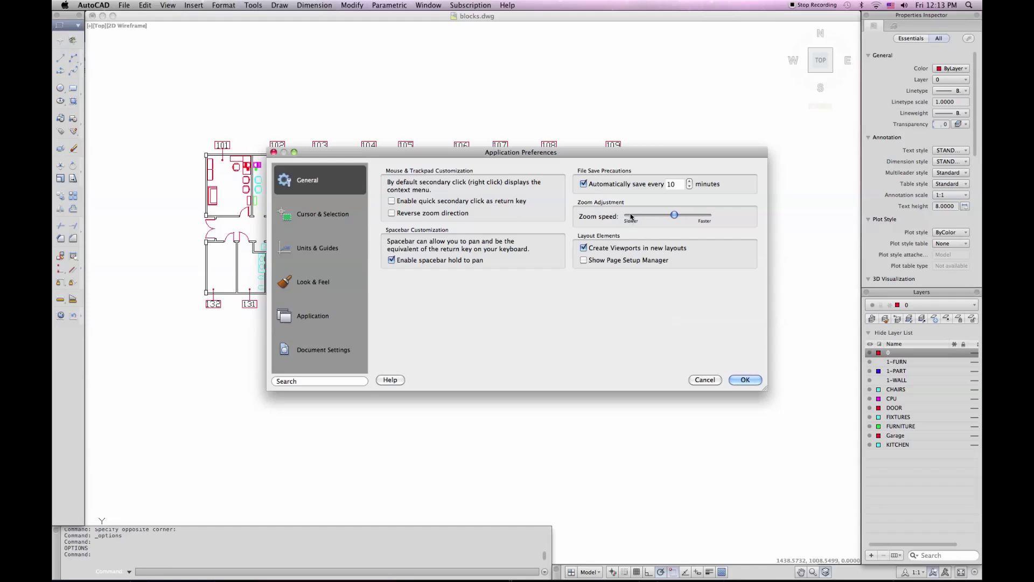
click(313, 316)
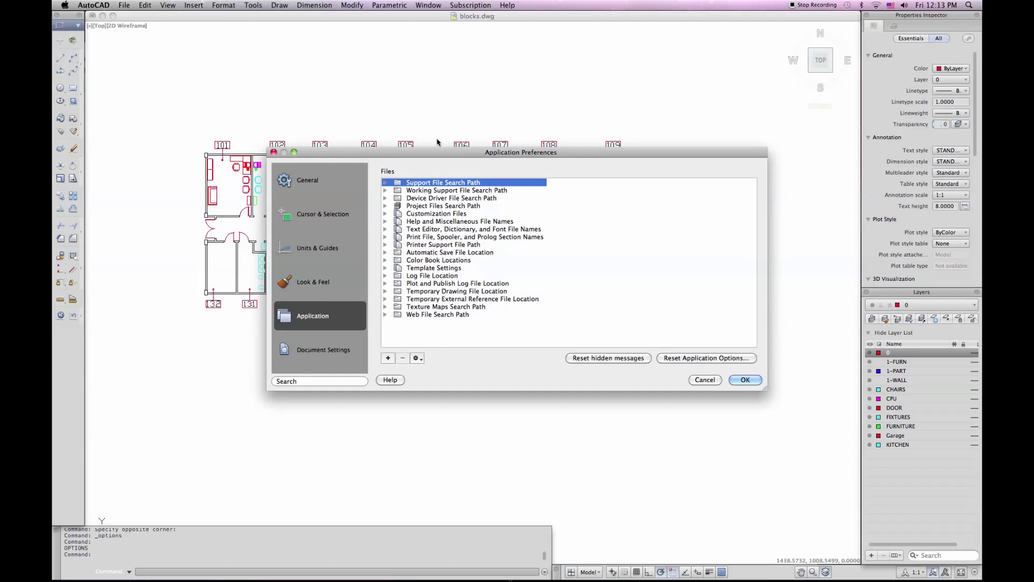
click(323, 349)
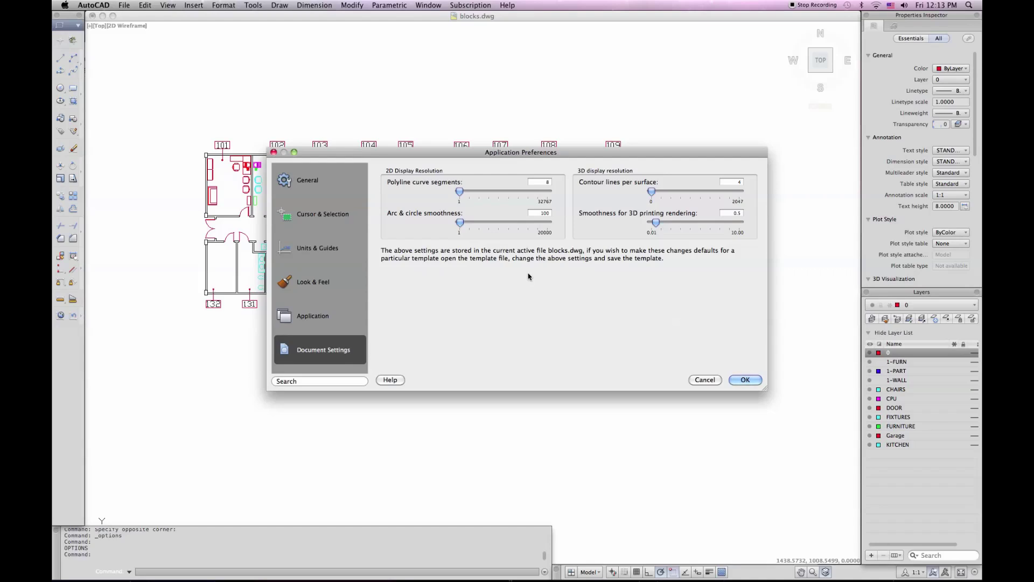
click(745, 379)
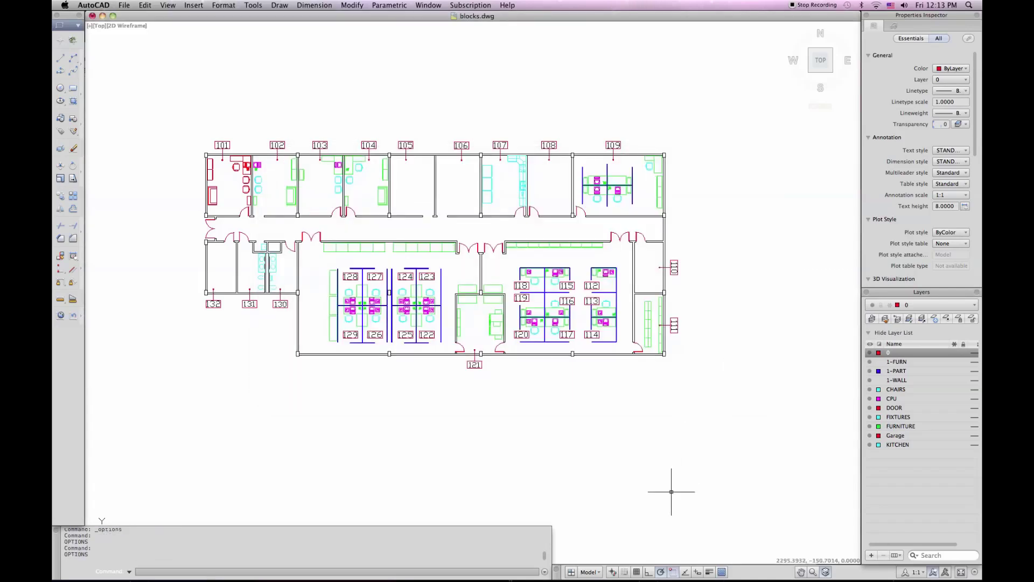